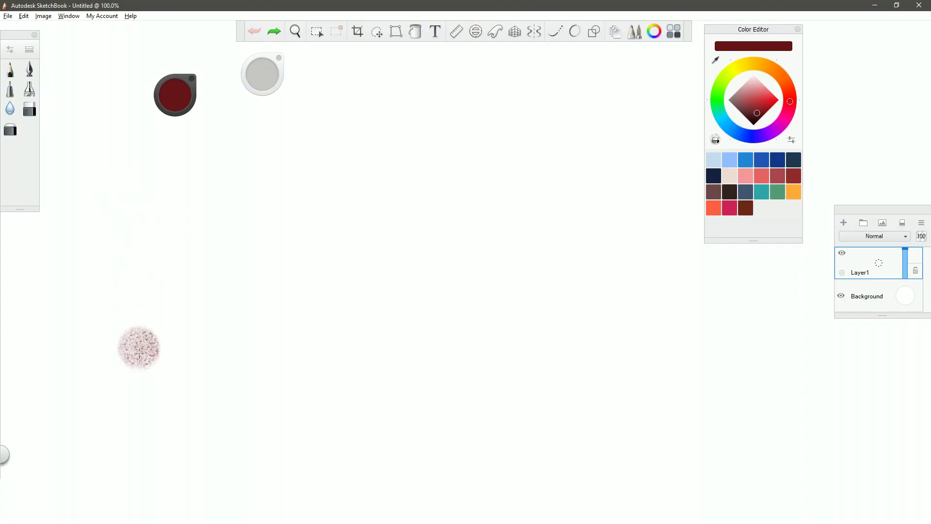
- Paint two soft maroon strokes forming a zigzag across the blank canvas
mouse_move(131, 373)
mouse_down()
mouse_move(181, 285)
mouse_move(306, 187)
mouse_up()
mouse_move(364, 173)
mouse_down()
mouse_move(312, 220)
mouse_move(243, 444)
mouse_move(505, 196)
mouse_move(465, 229)
mouse_move(380, 493)
mouse_move(405, 430)
mouse_move(644, 233)
mouse_move(639, 209)
mouse_move(585, 213)
mouse_move(636, 488)
mouse_up()
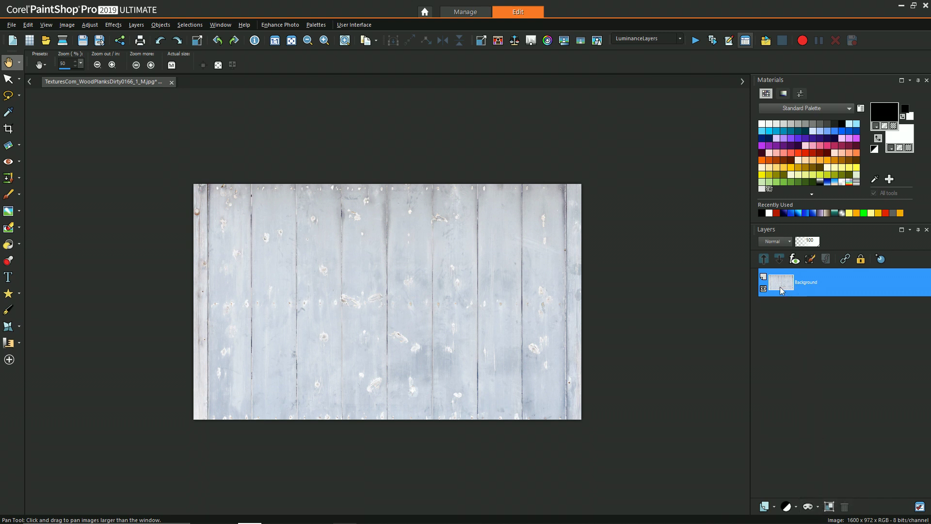
- Add Raster 1 above the wood-plank Background and flood-fill it with a dark red swatch
click(775, 507)
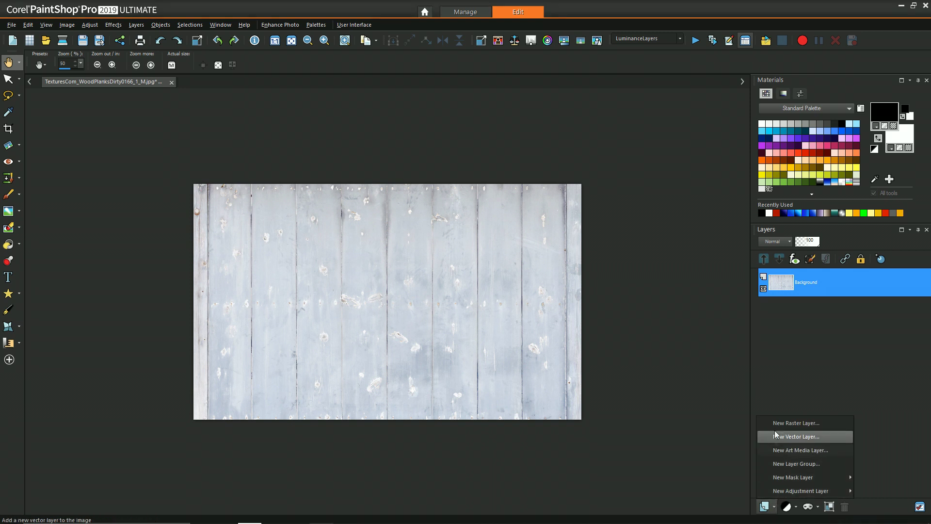
click(776, 425)
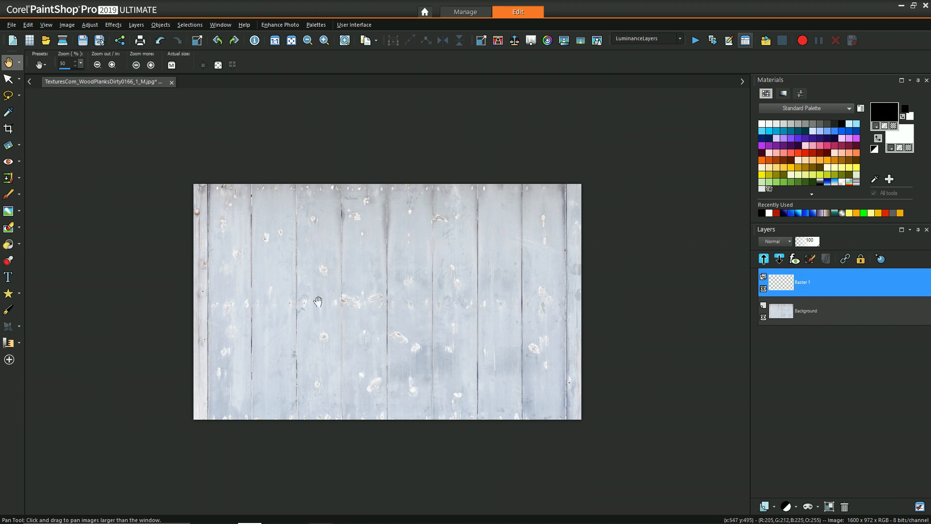
key(f)
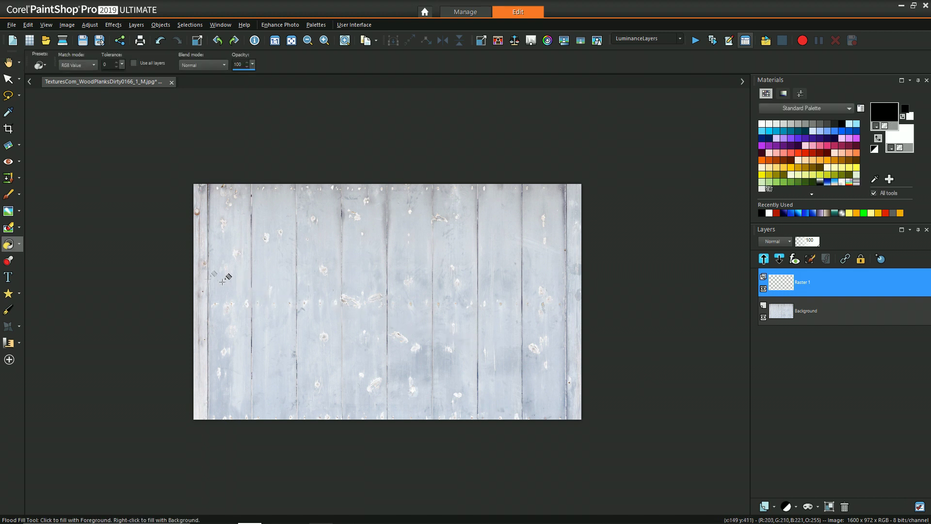
click(18, 244)
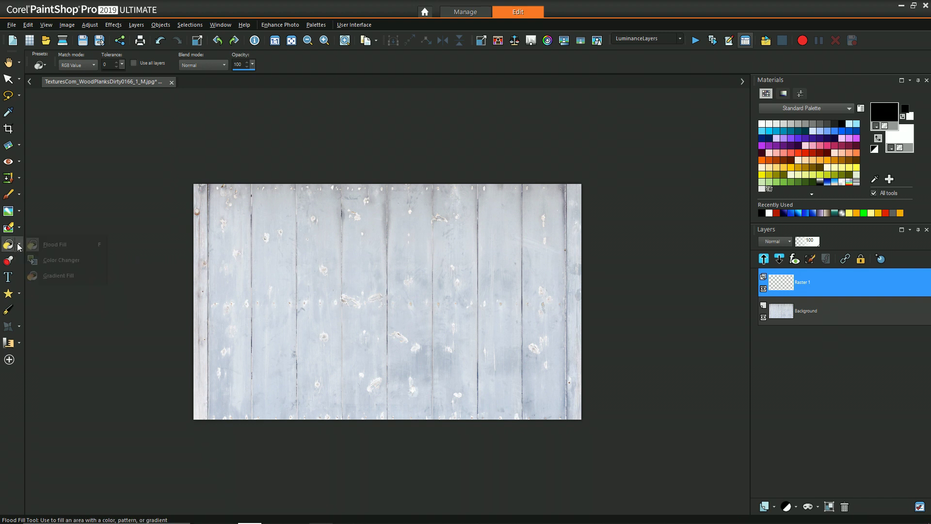
click(51, 242)
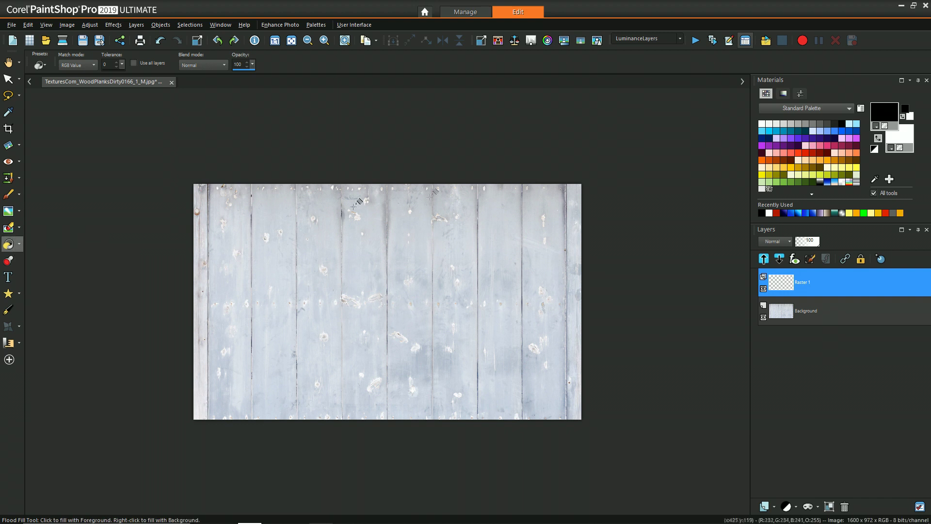
click(806, 152)
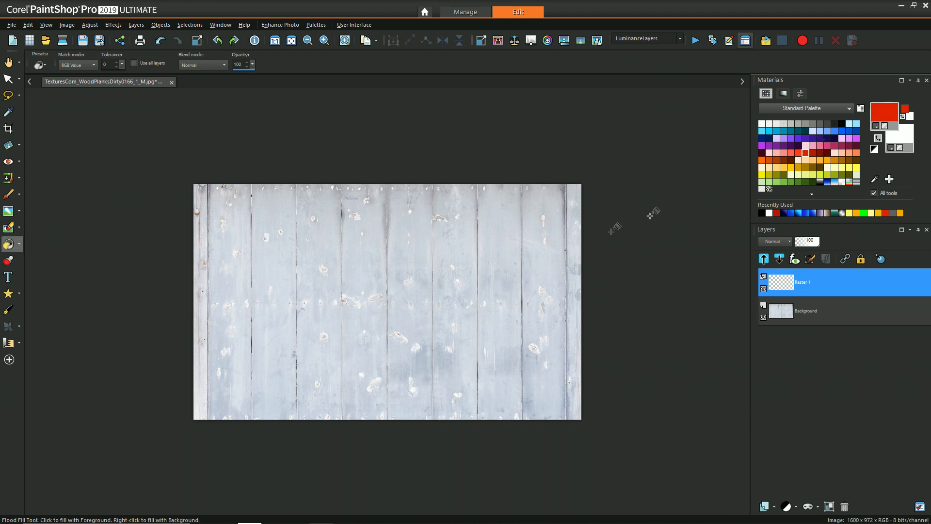
click(813, 153)
click(398, 298)
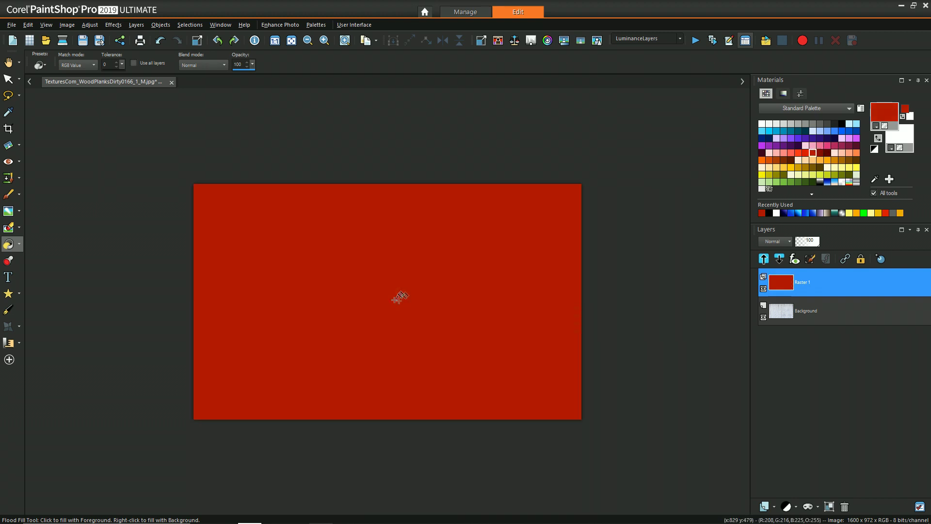
click(818, 506)
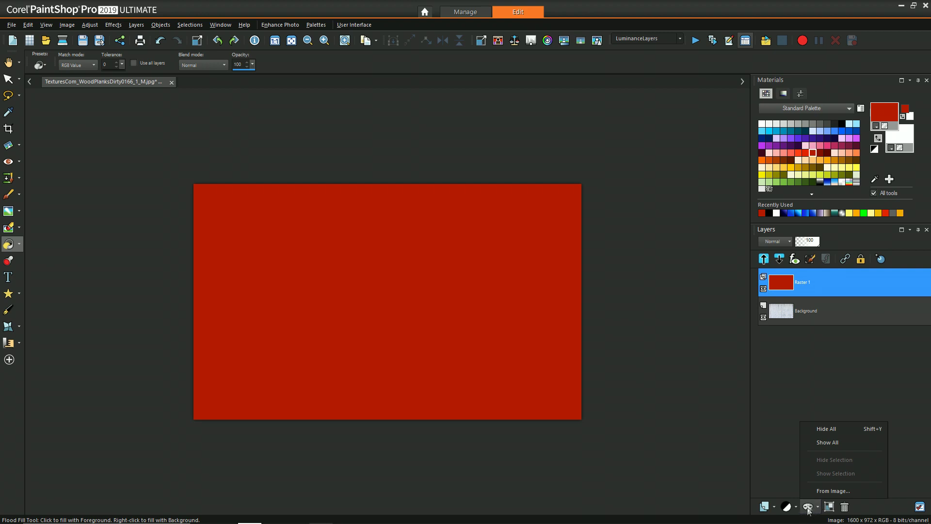
- Give Raster 1 a Hide All black mask so the red disappears and the planks show
click(825, 429)
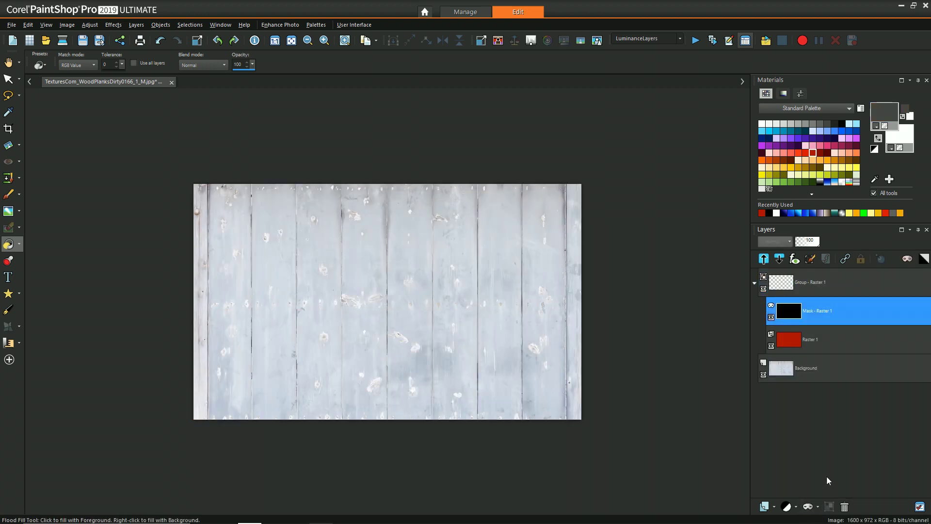
mouse_move(815, 319)
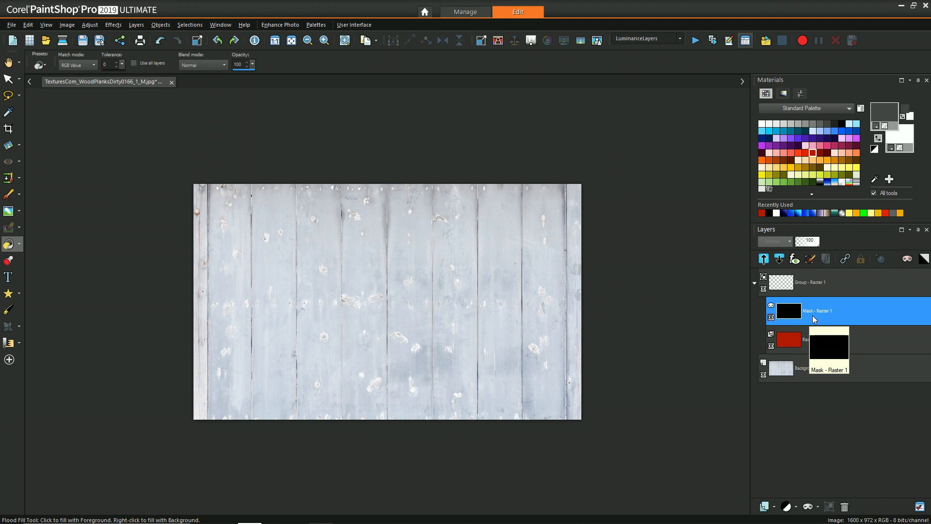
mouse_move(823, 345)
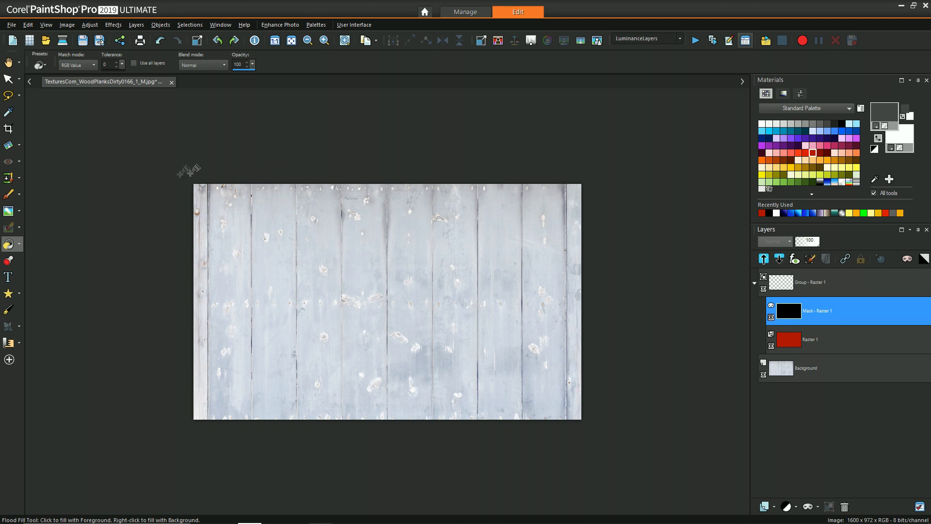
- Paint broad white strokes on the mask with a textured brush, revealing a red band across the middle
click(8, 194)
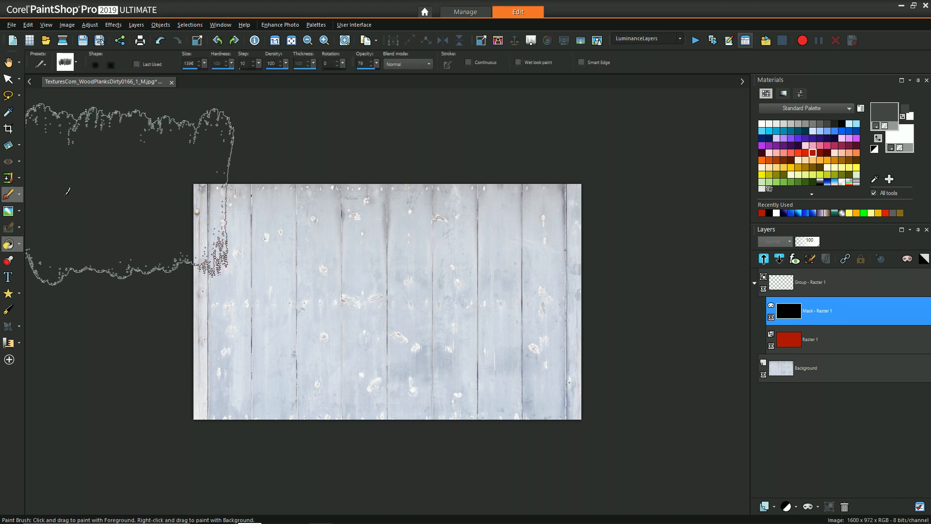
click(75, 64)
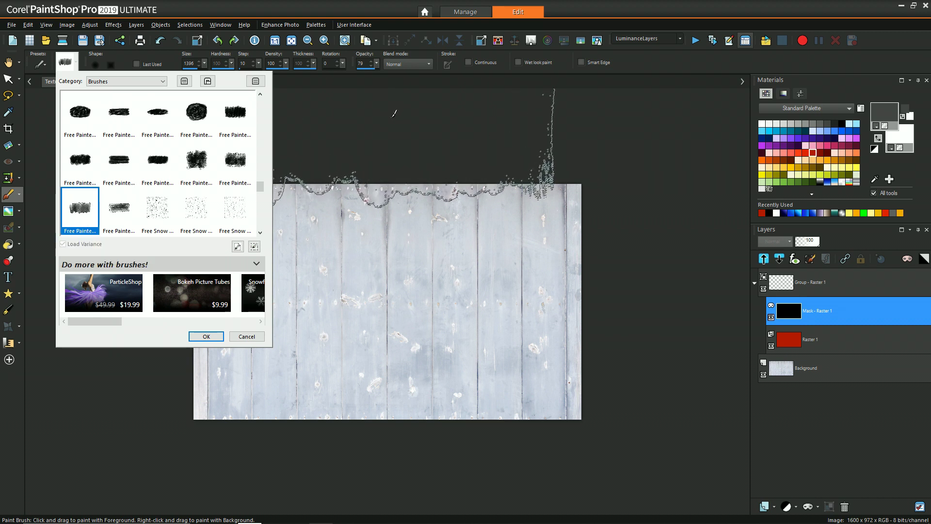
click(74, 65)
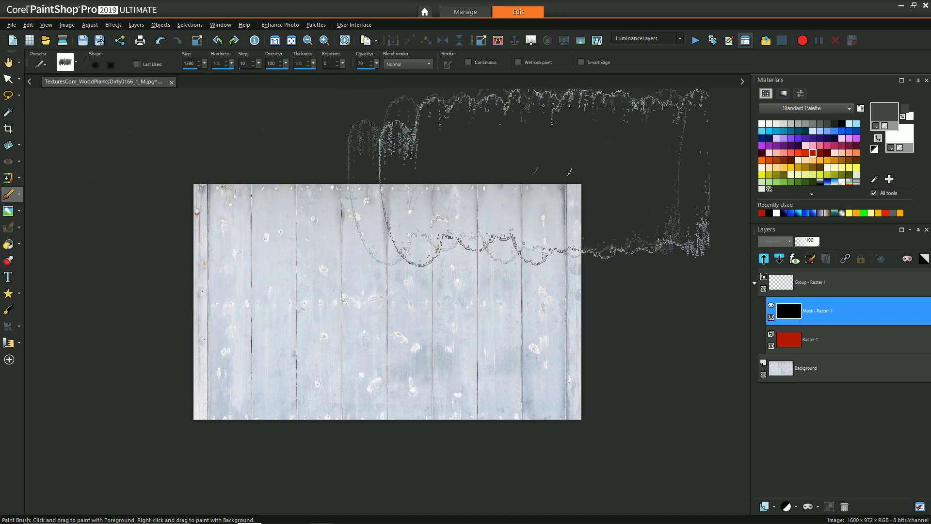
click(879, 139)
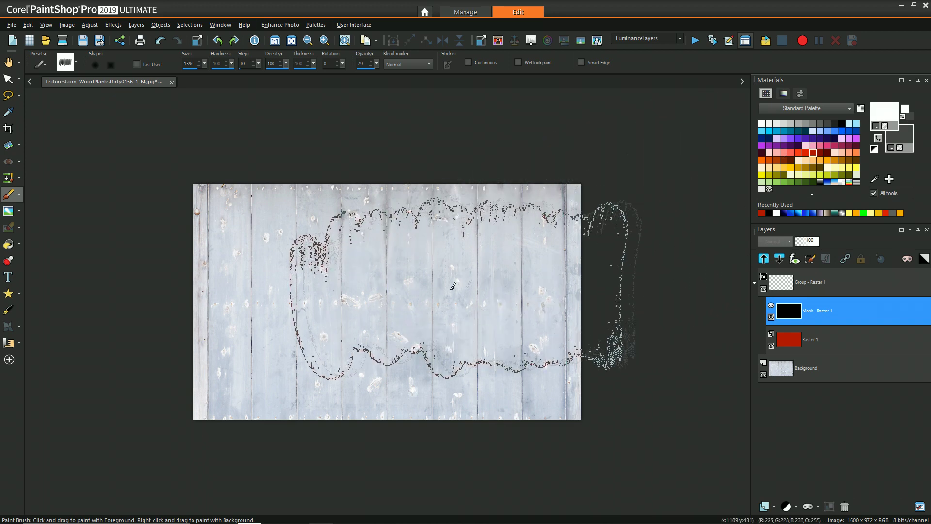
click(383, 291)
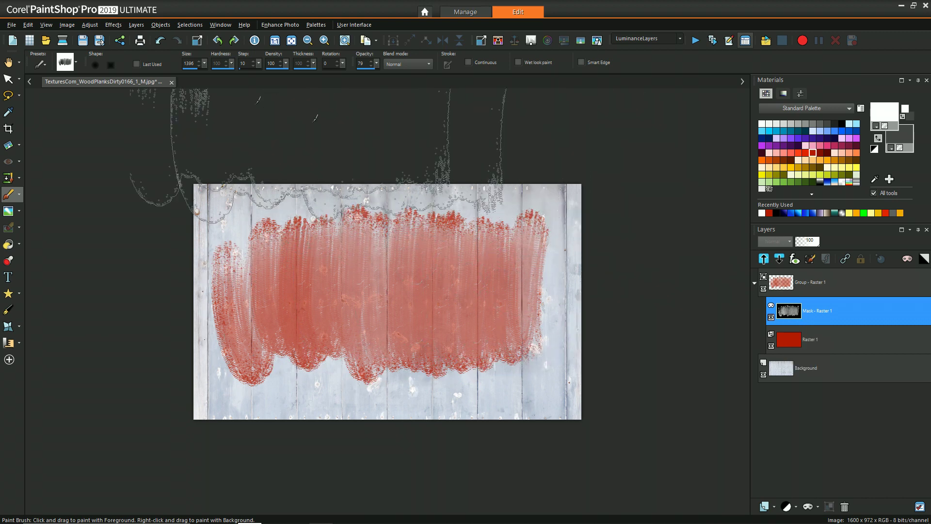
- Apply Levels to the mask with black point 0, midpoint 96 and white point 192
click(89, 25)
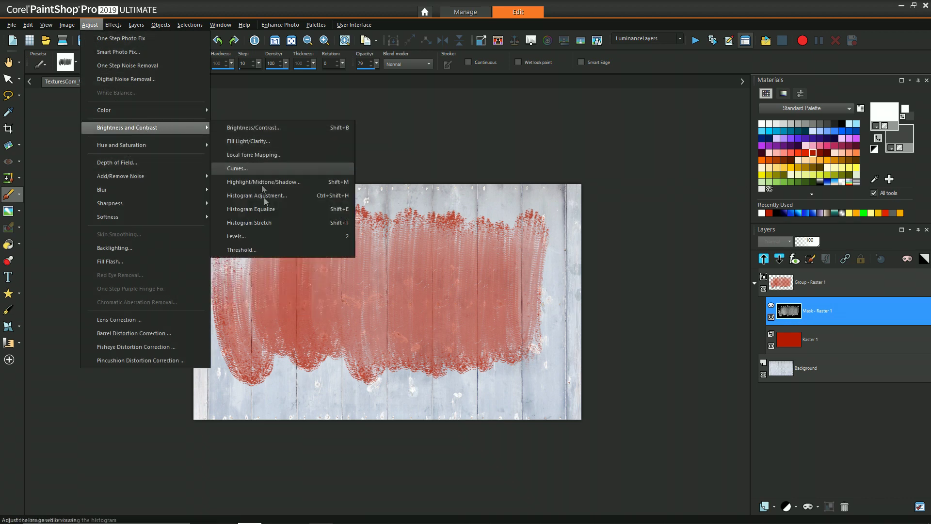
click(264, 237)
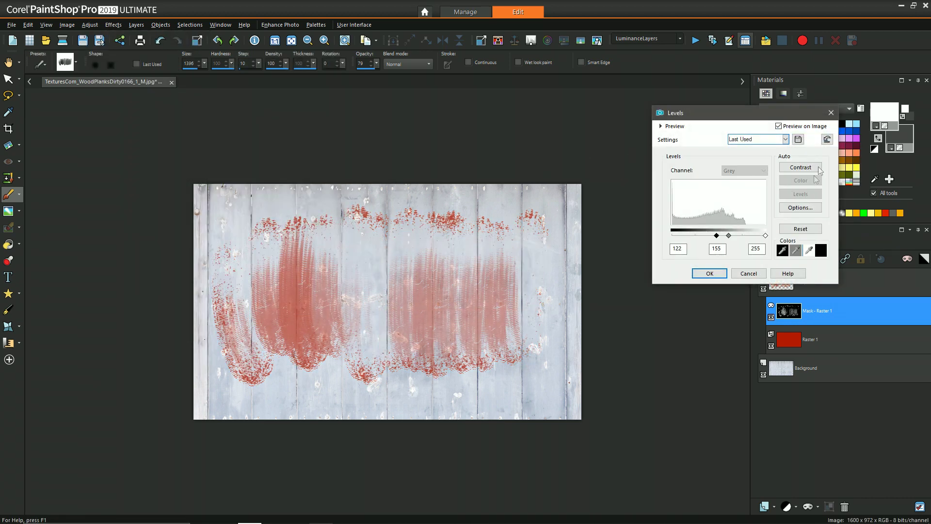
click(827, 140)
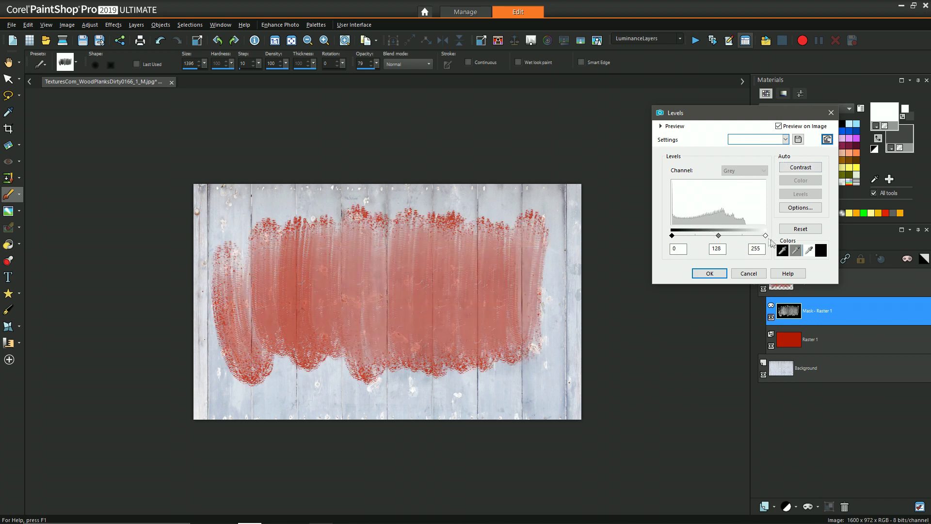
mouse_move(766, 236)
mouse_down()
mouse_move(744, 237)
mouse_move(770, 238)
mouse_up()
drag(673, 236, 698, 238)
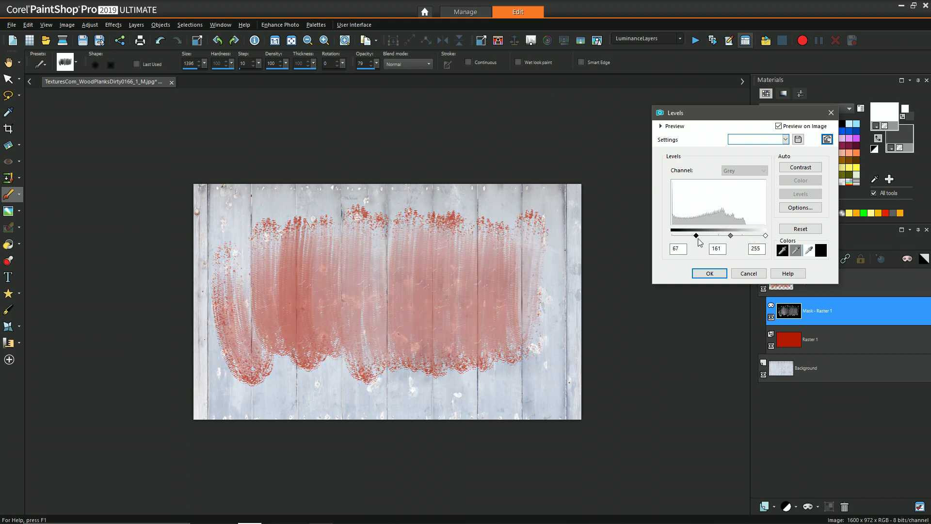
drag(697, 237, 672, 237)
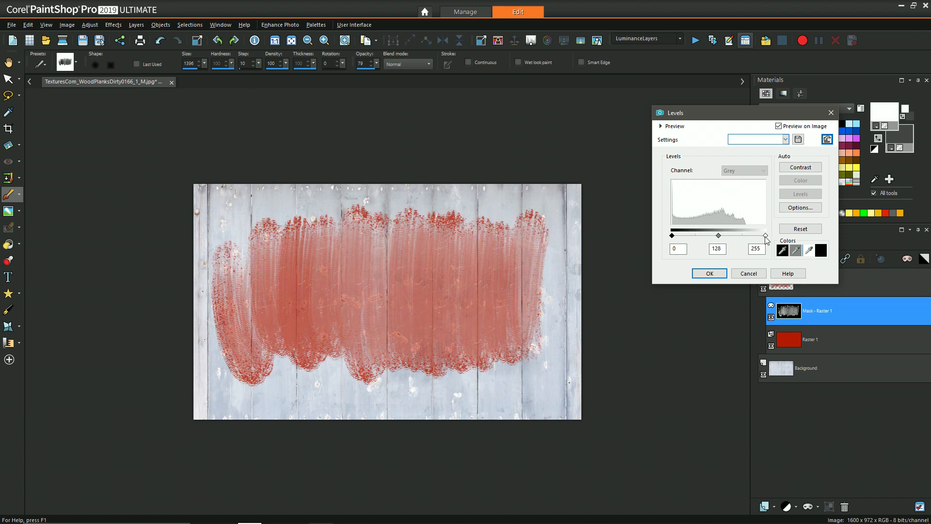
drag(765, 236, 742, 237)
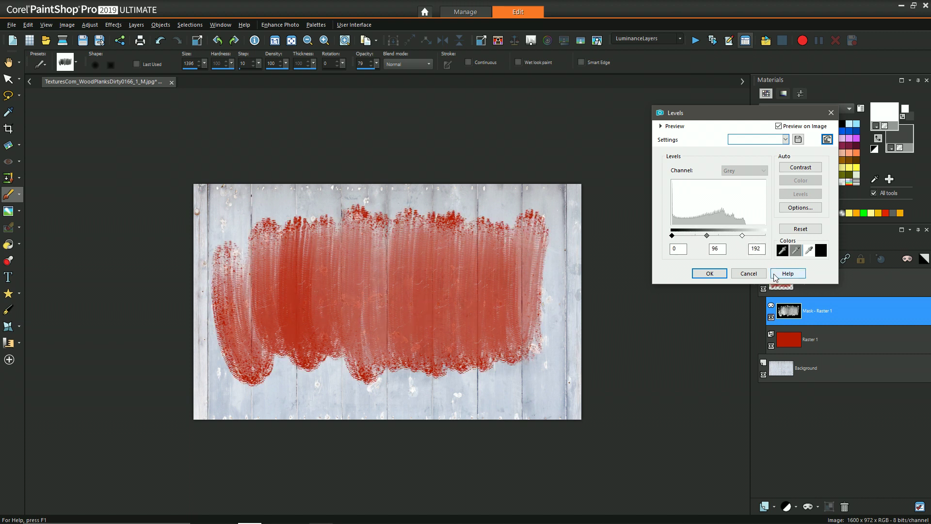
click(709, 273)
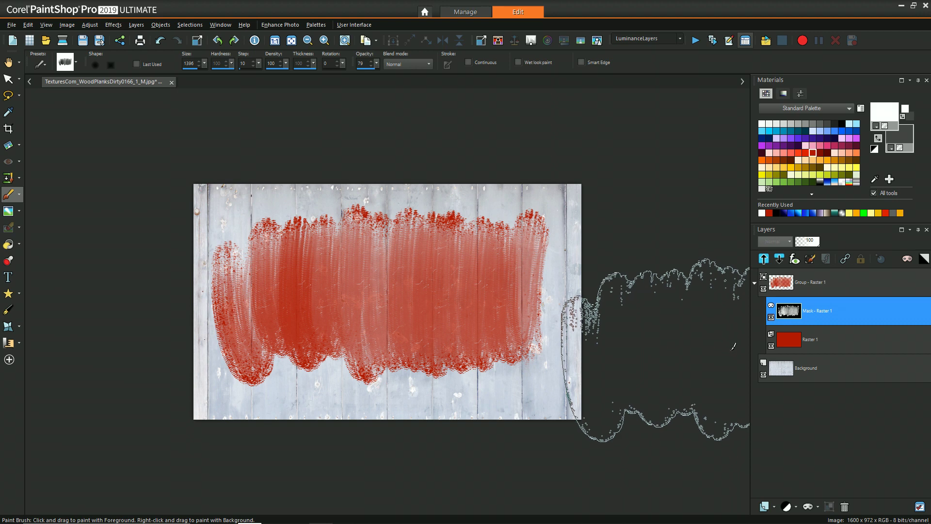
- Choose the Free Snow brush and paint white speckles onto the red Raster 1 layer
click(76, 65)
scroll(264, 192, up, 2)
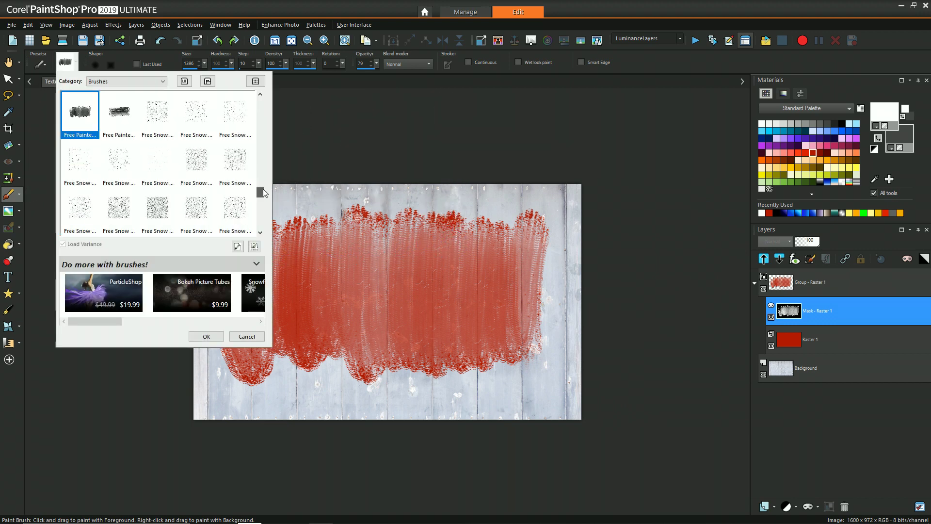
click(80, 209)
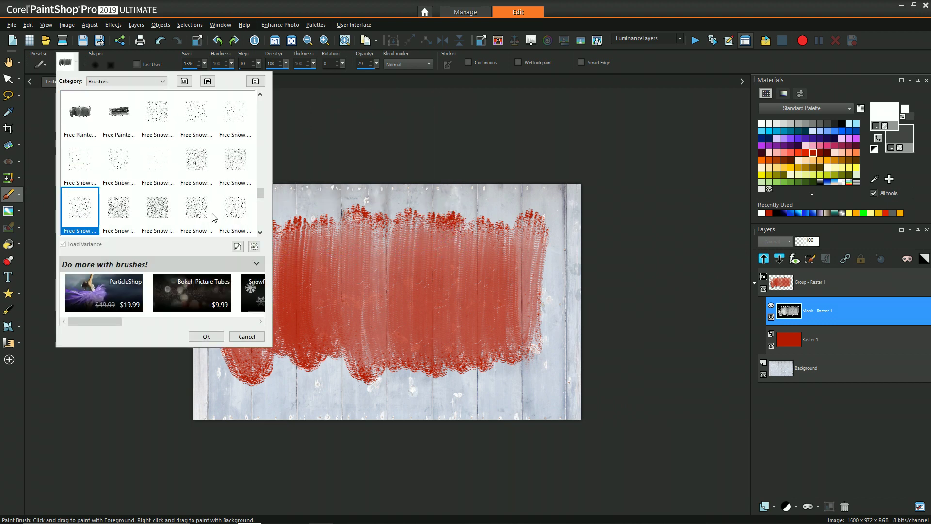
click(206, 336)
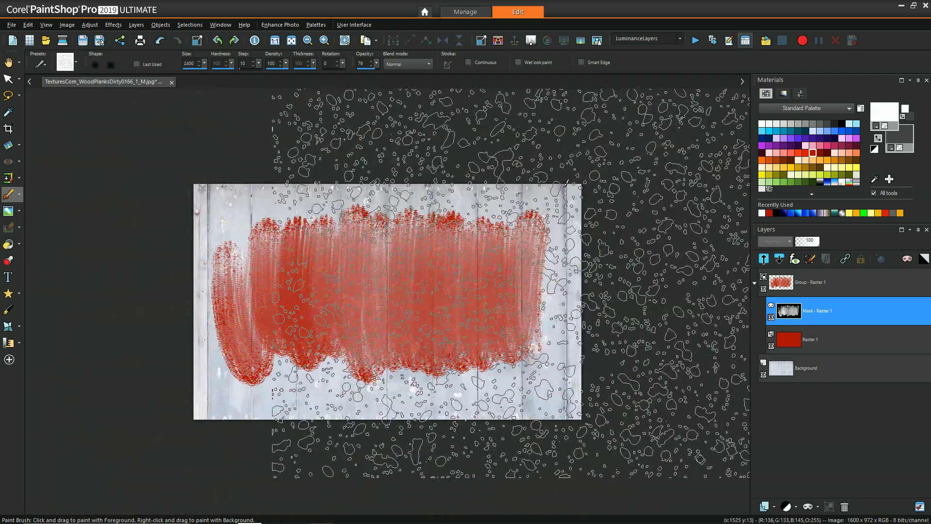
click(825, 347)
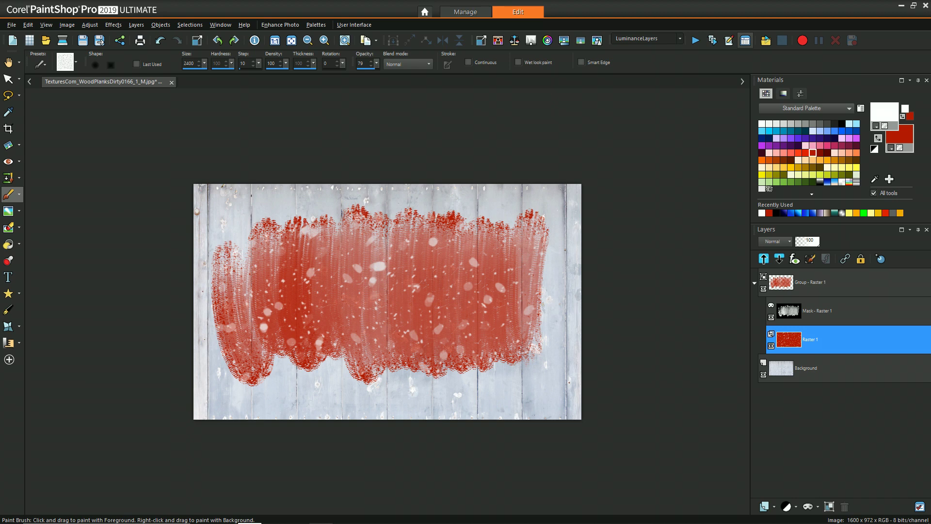
click(763, 289)
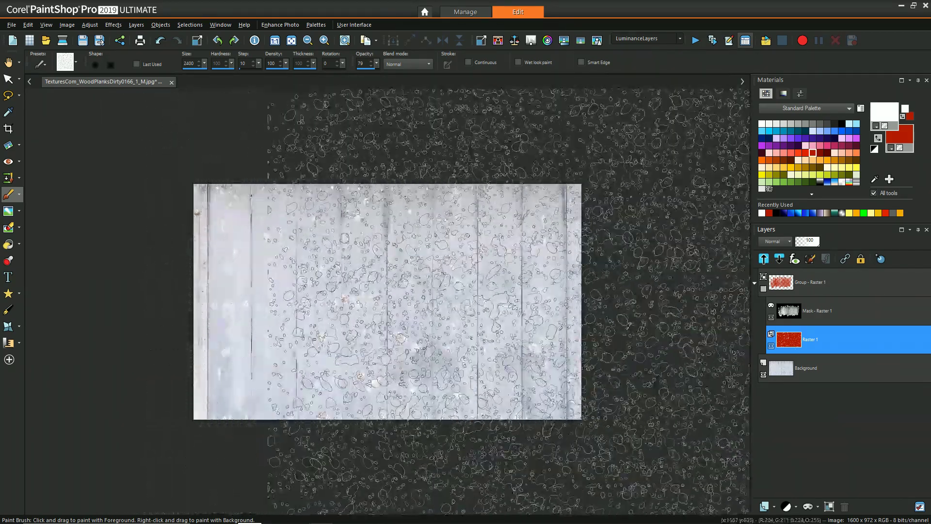
- Make the red stroke group visible again after the comparison and switch to the Pan tool
click(763, 289)
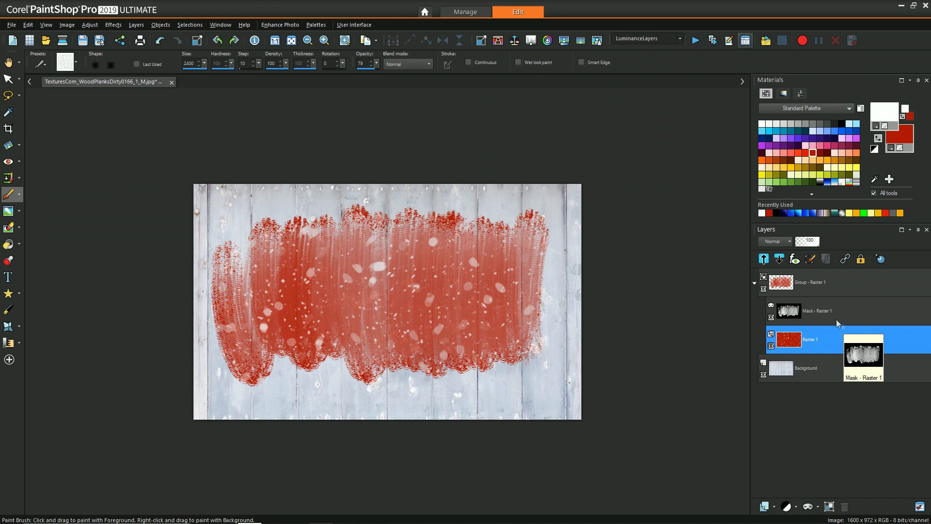
key(a)
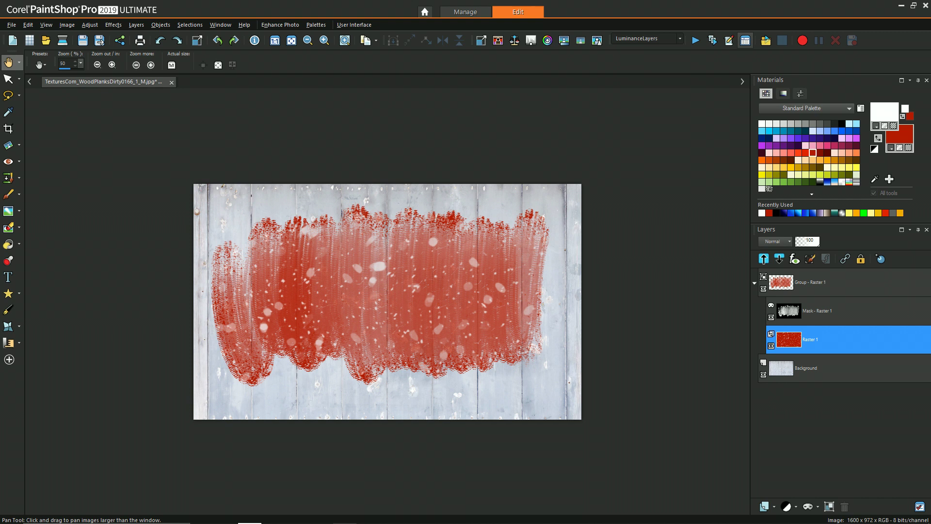
- Move the leopard layer into Group - Raster 1, directly above Raster 1
drag(853, 370, 819, 334)
drag(816, 329, 820, 327)
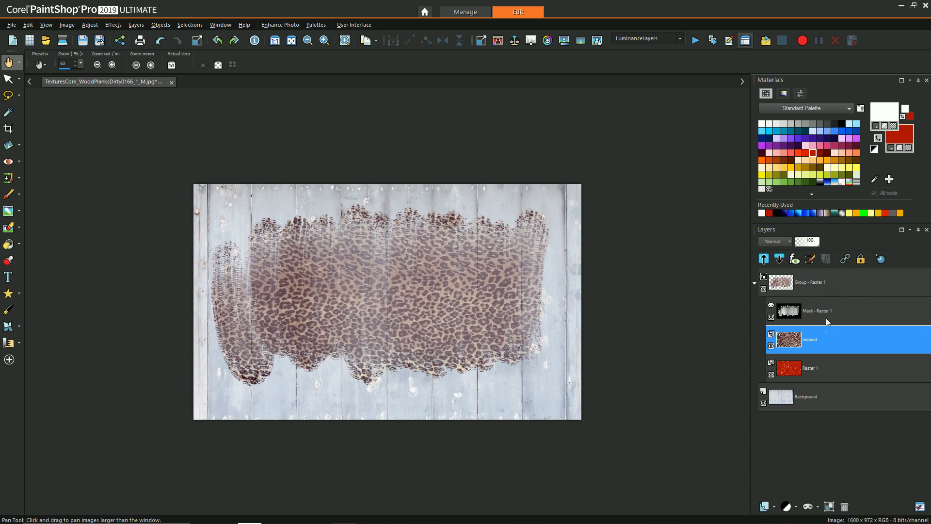
click(77, 24)
mouse_move(89, 25)
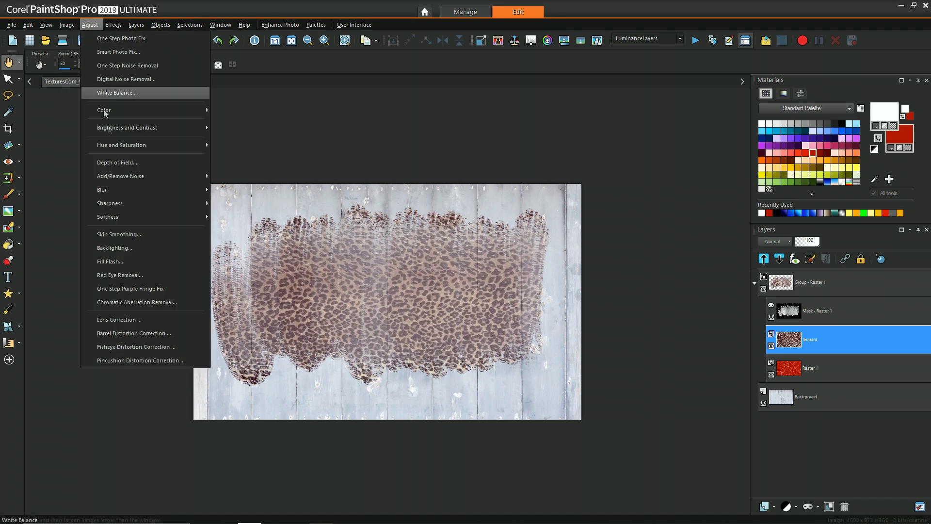
mouse_move(118, 145)
click(242, 145)
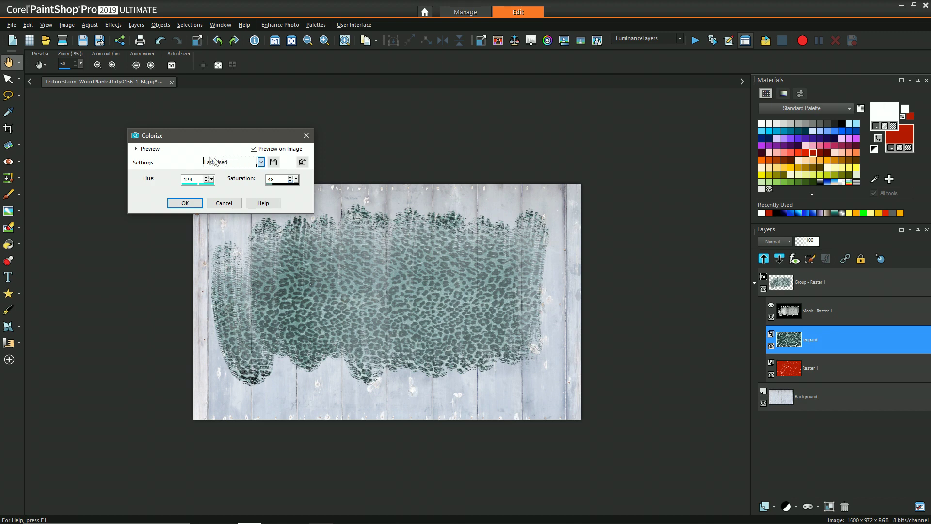
click(214, 162)
click(272, 140)
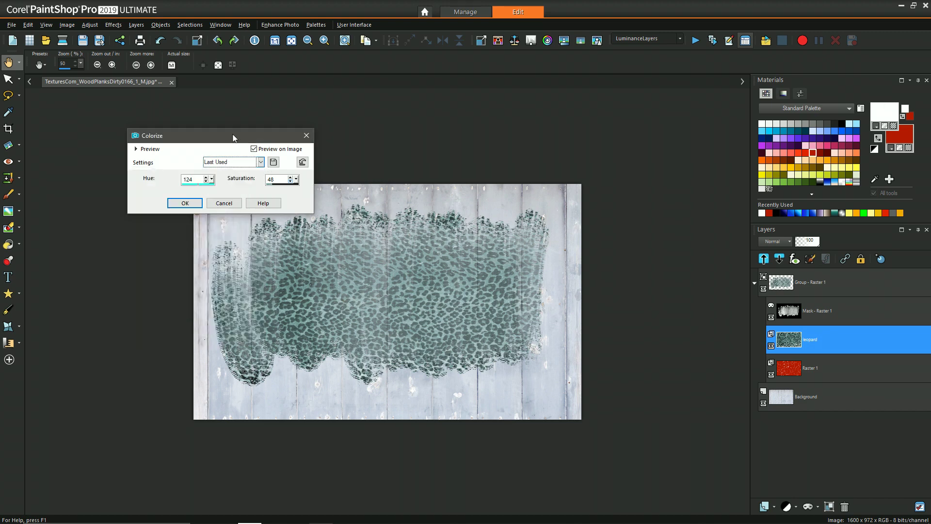
click(205, 179)
drag(204, 179, 190, 181)
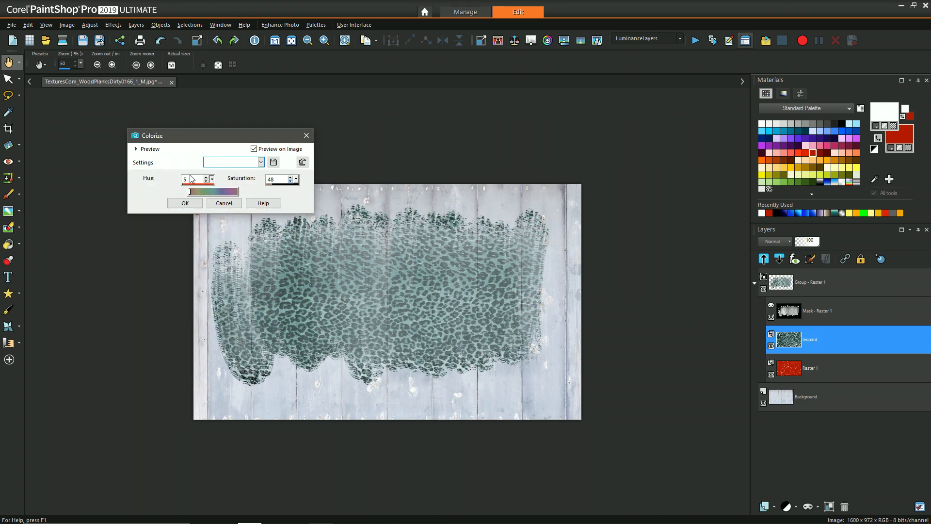
click(308, 137)
- Select Mask - Raster 1 and apply Levels 0 / 96 / 192 to densify the leopard strokes
click(817, 315)
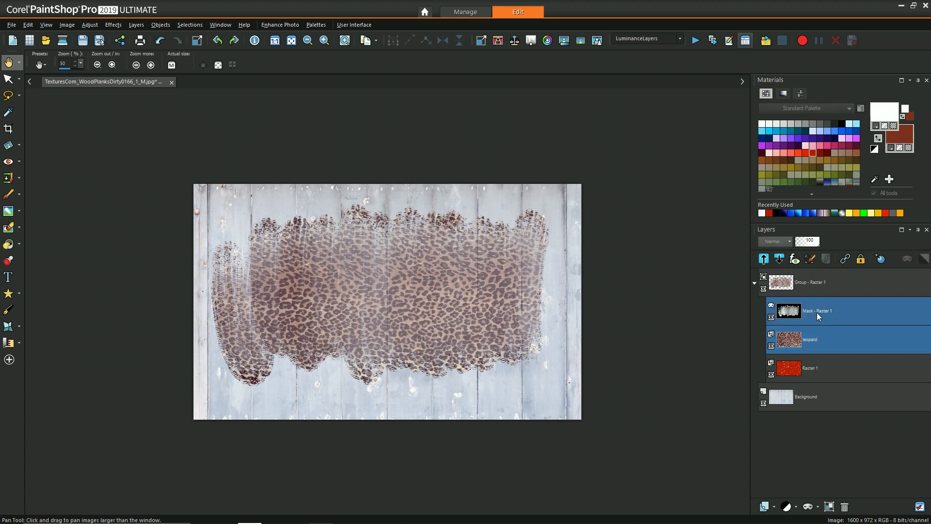
click(823, 347)
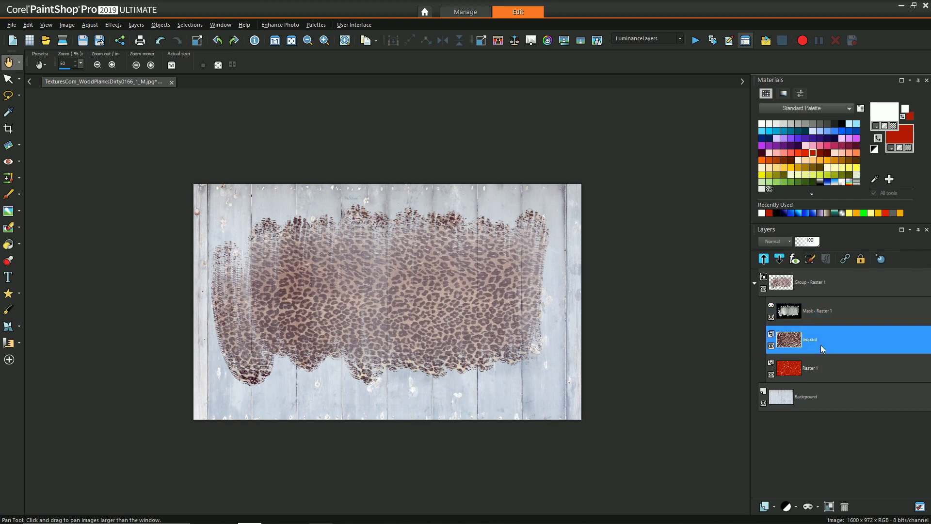
ctrl+click(821, 310)
click(821, 310)
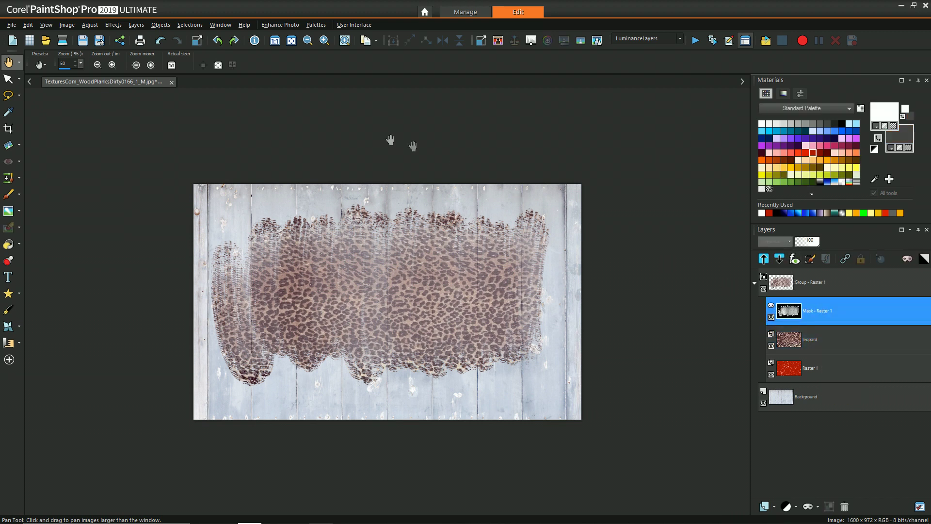
click(90, 24)
click(270, 208)
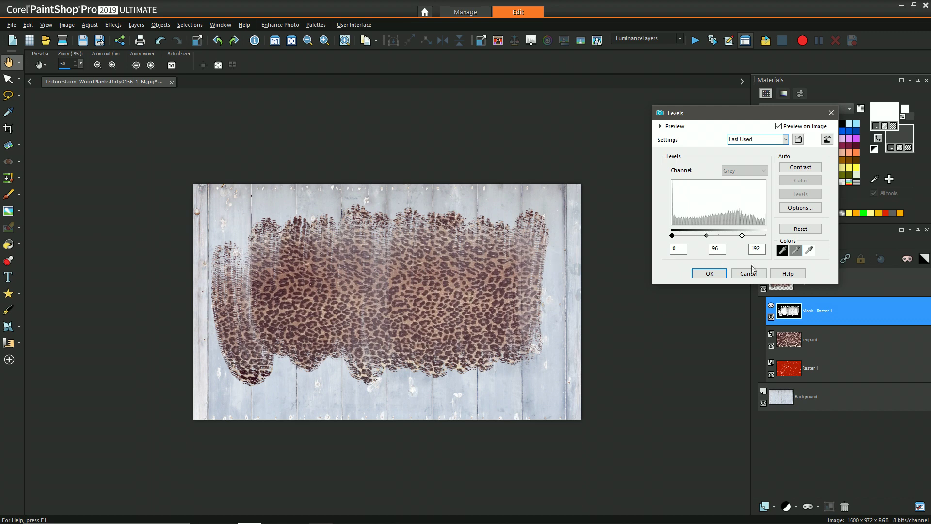
click(704, 274)
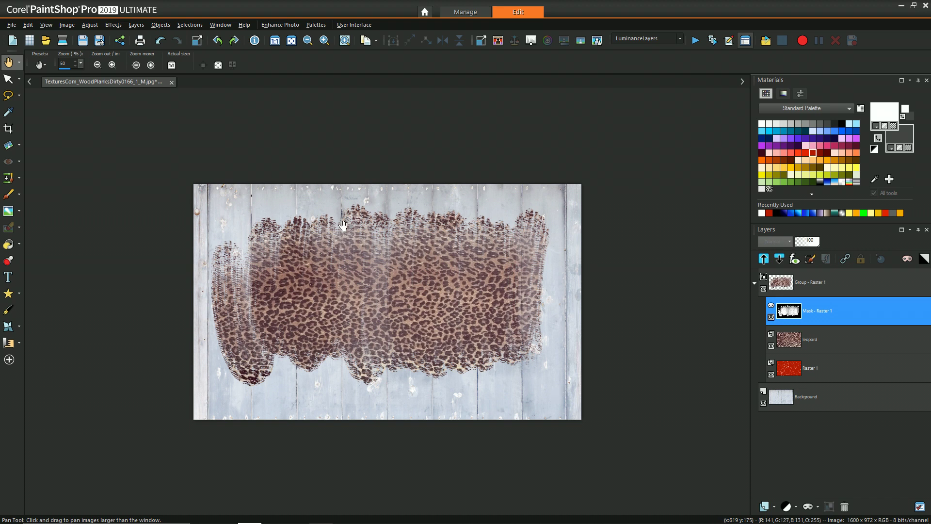
click(755, 283)
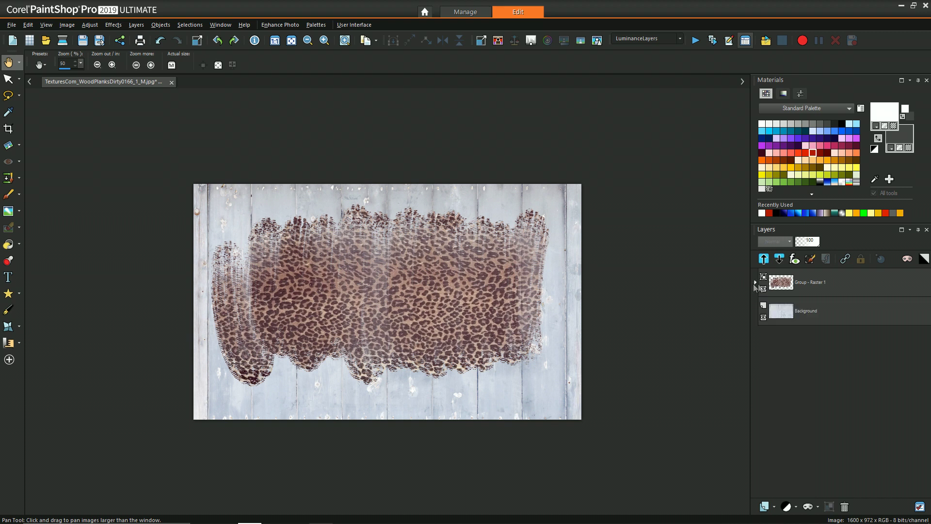
- Duplicate the stroke group Group - Raster 1
click(816, 285)
right_click(806, 284)
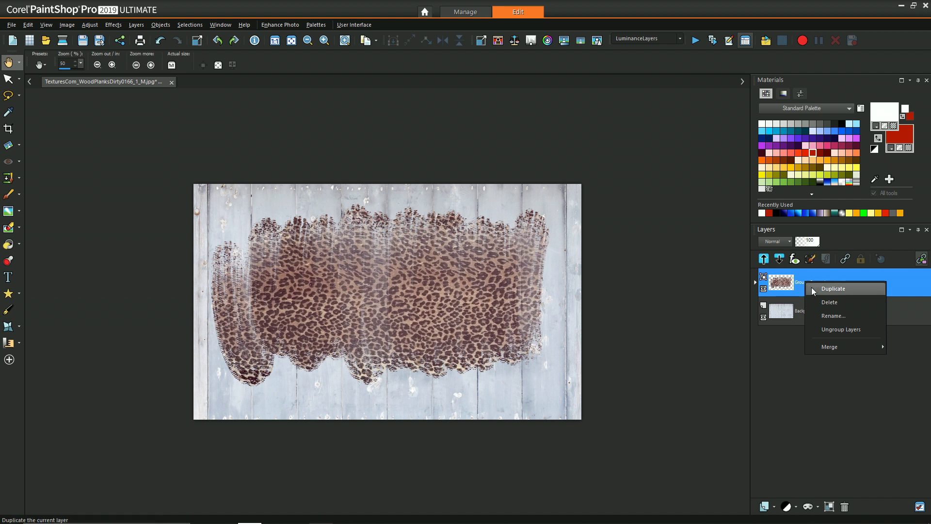
click(813, 288)
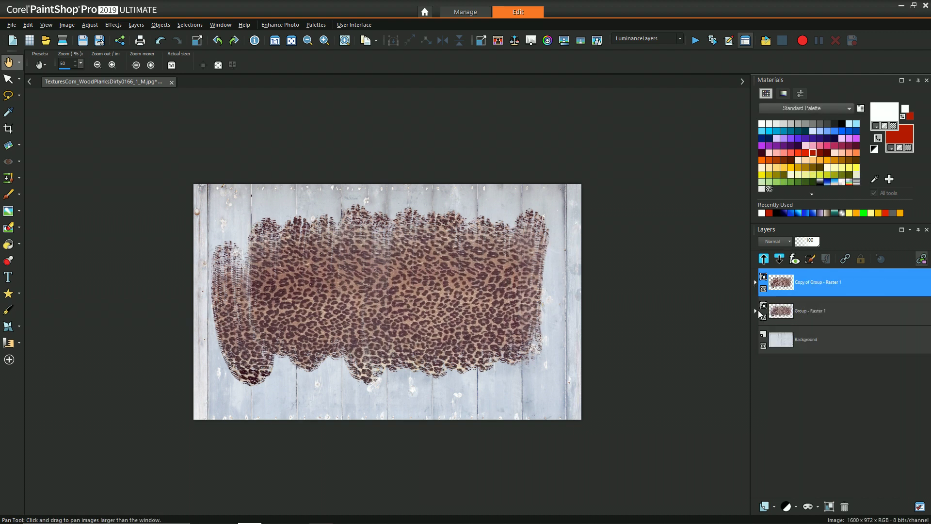
- Delete the leopard layer from the copied group and select the copy
click(756, 282)
click(790, 339)
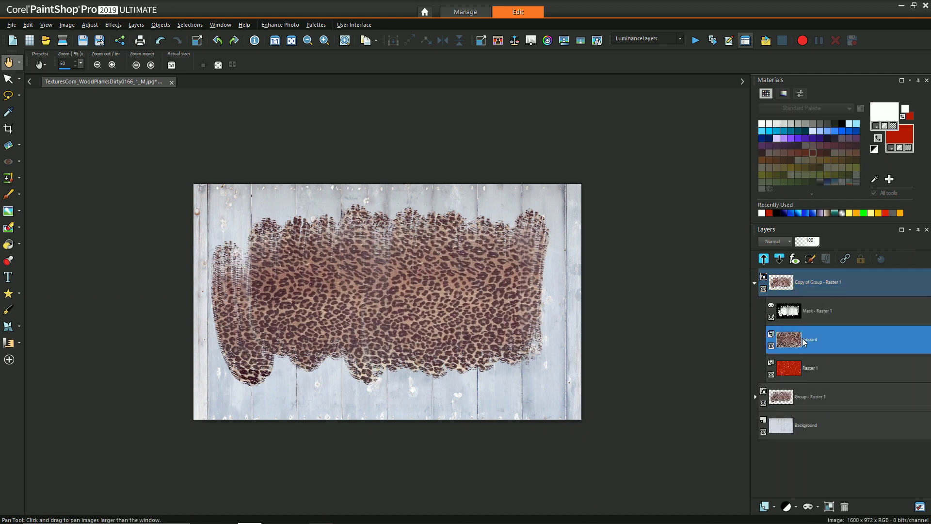
right_click(774, 335)
click(795, 373)
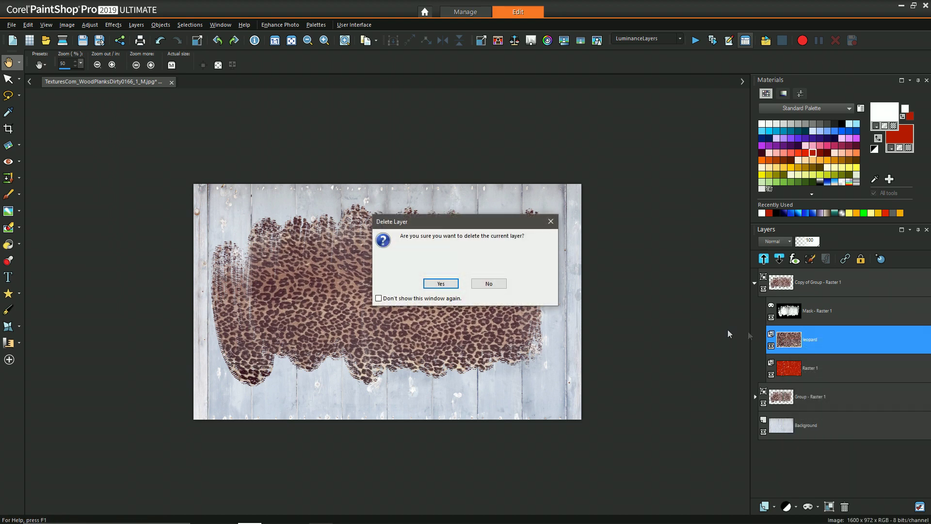
click(447, 285)
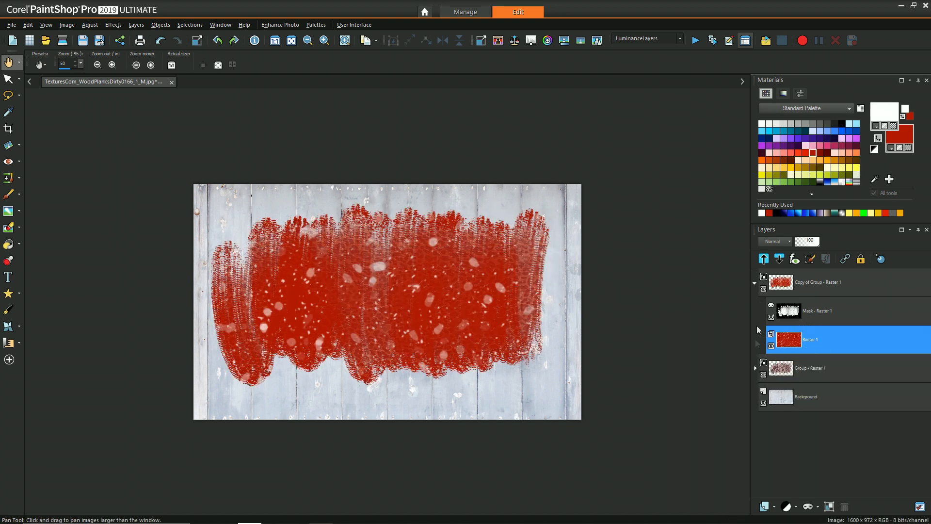
click(778, 288)
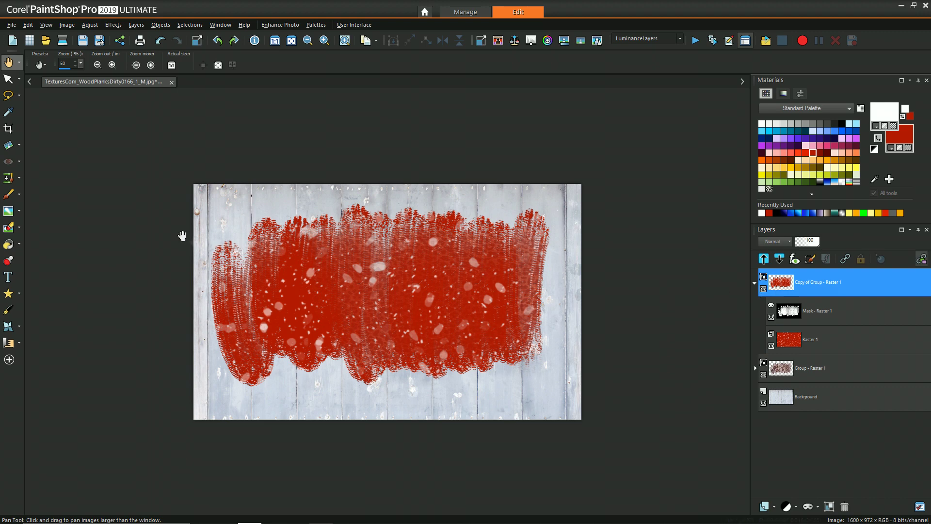
click(9, 79)
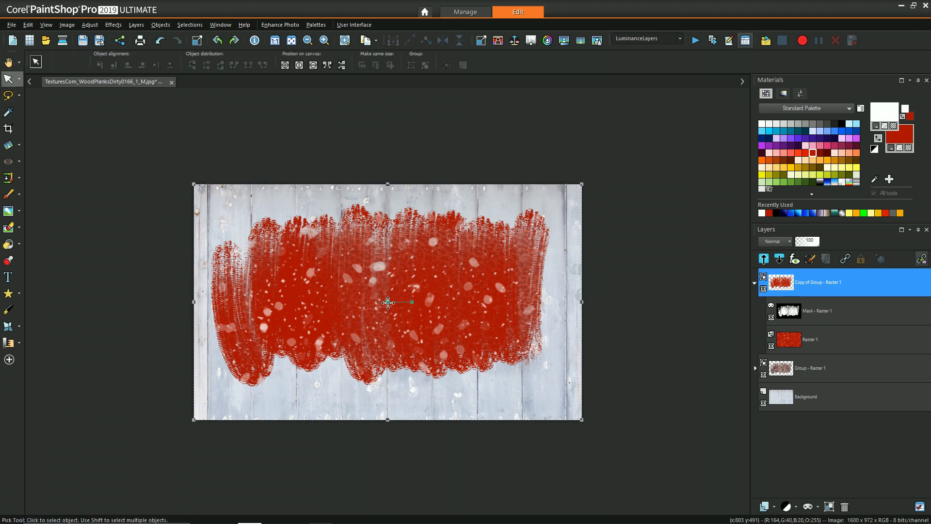
- Move the copied red snow stroke group right and the original leopard group left on the planks
drag(386, 303, 529, 302)
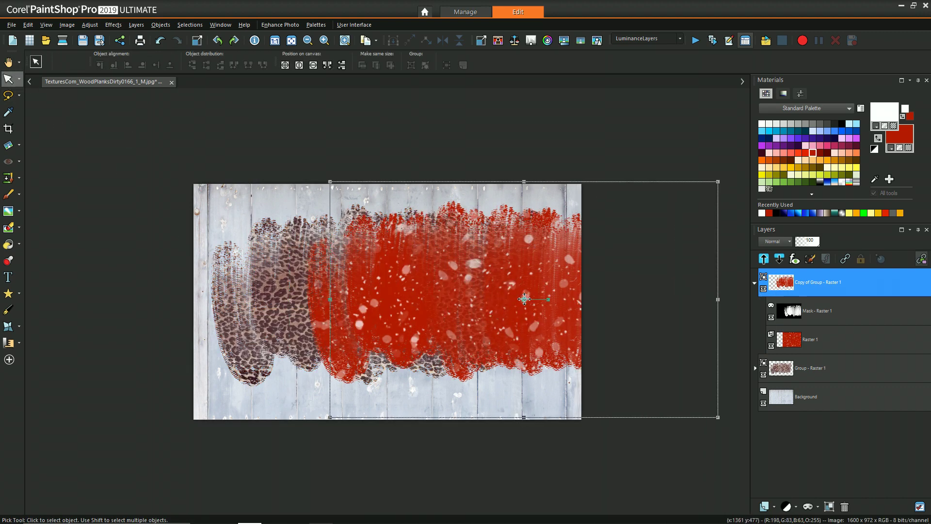
click(837, 375)
click(756, 282)
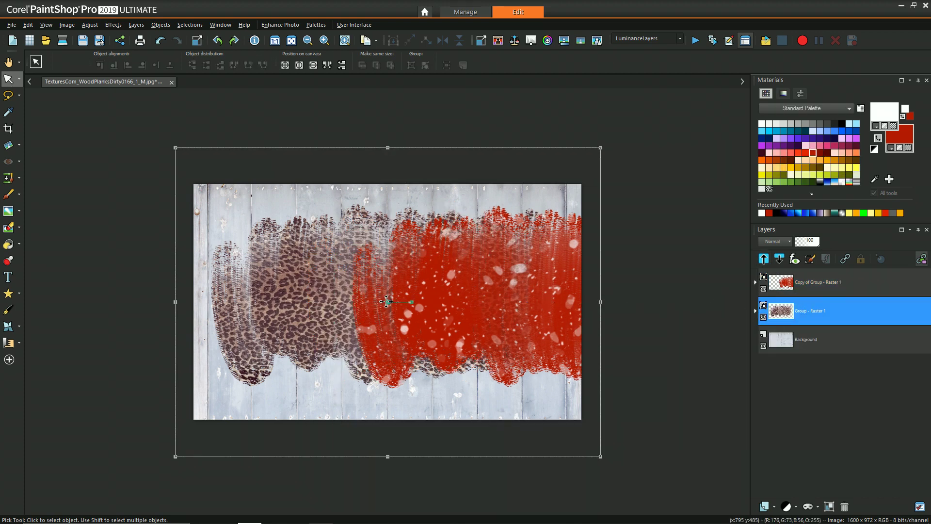
drag(387, 302, 283, 300)
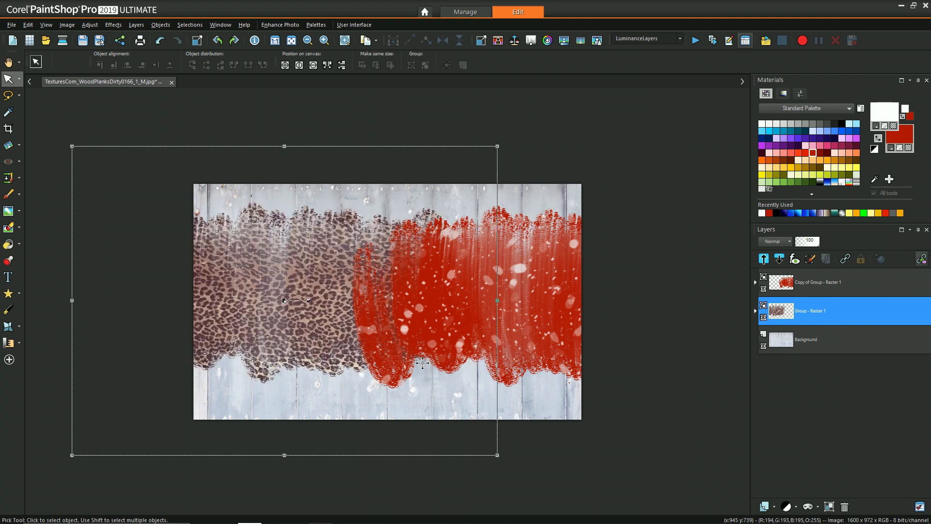